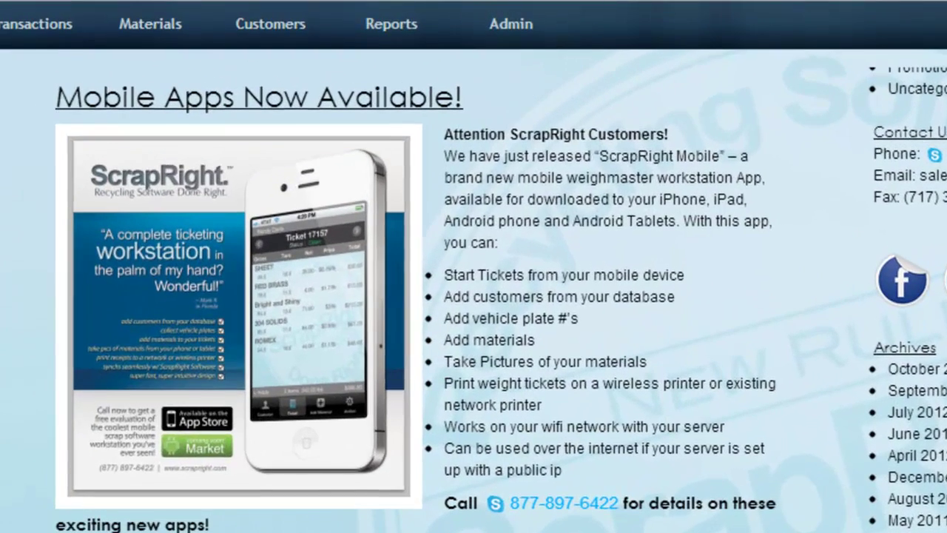
Open the Synchronization settings in the admin configuration and enable Material Synchronization.
mouse_move(517, 36)
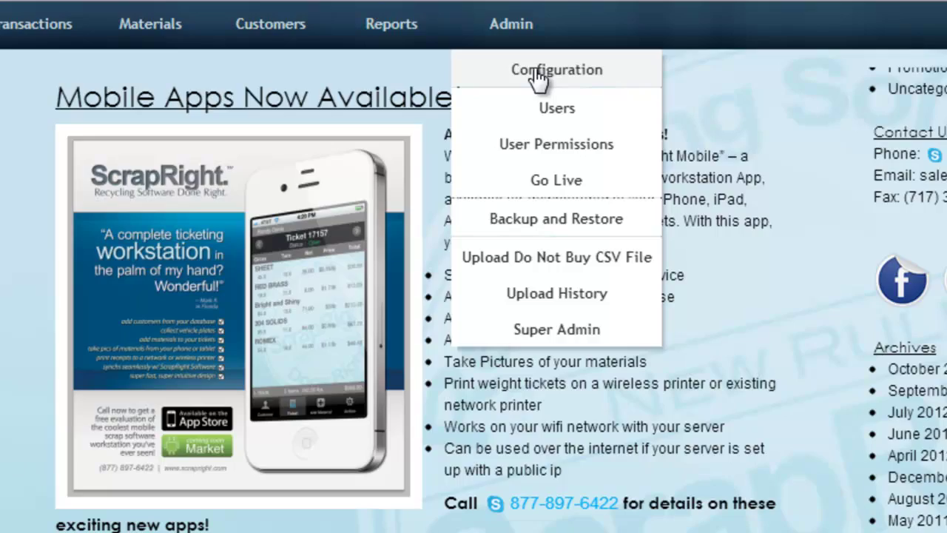
click(535, 72)
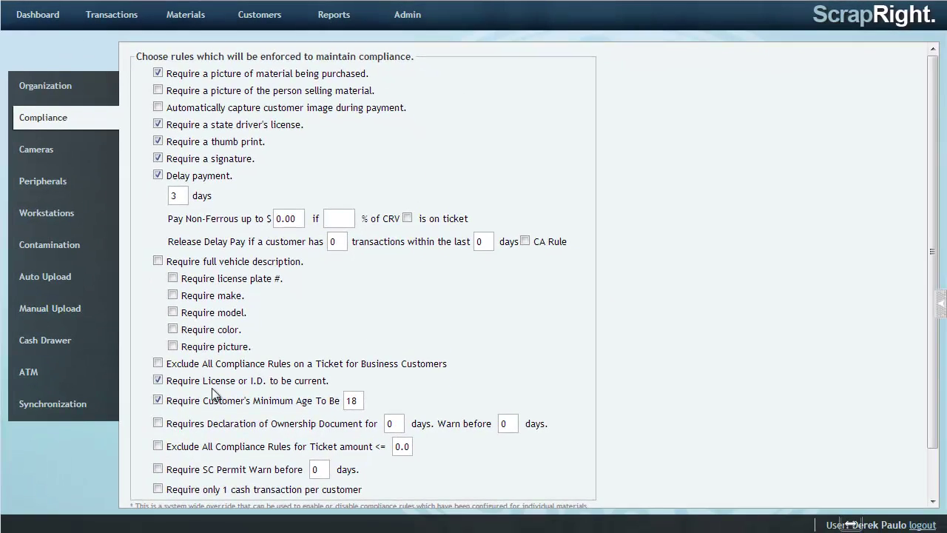
click(80, 409)
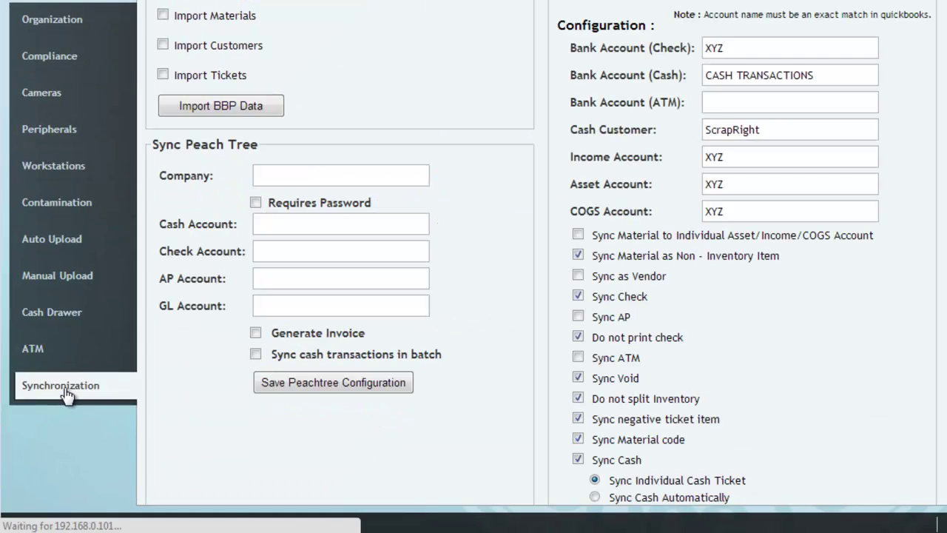
scroll(542, 252, down, 5)
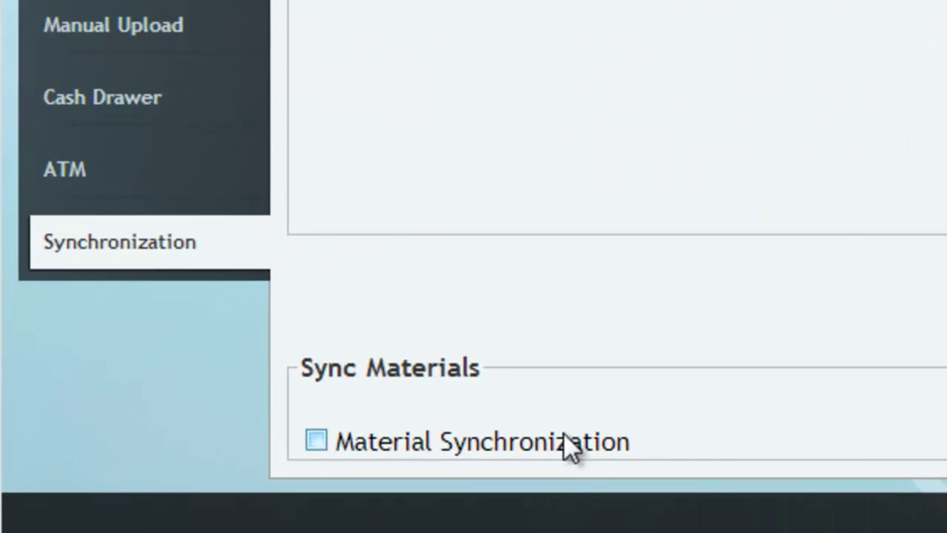
click(323, 438)
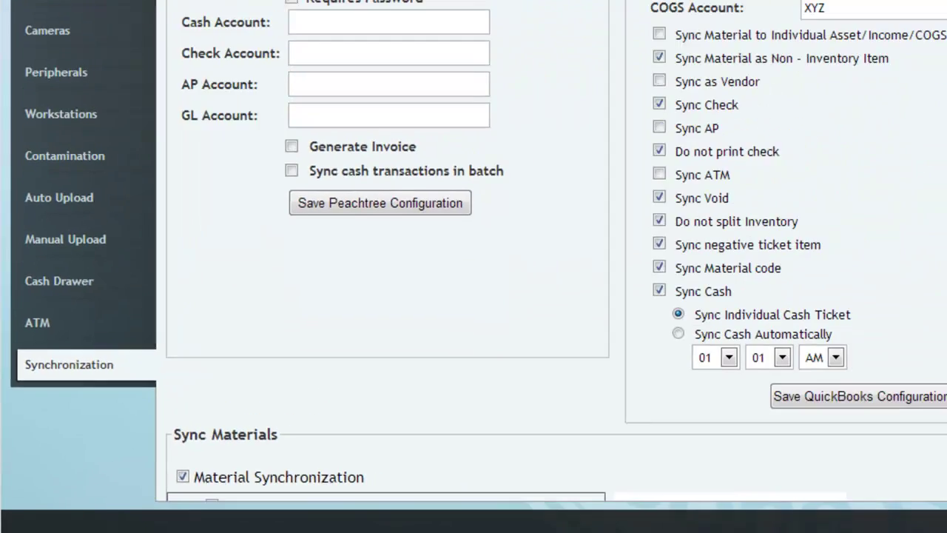
Expand the ALUM group in the material list and select its materials from SHEET ALUM through PAINTED CLIPS.
scroll(906, 380, down, 3)
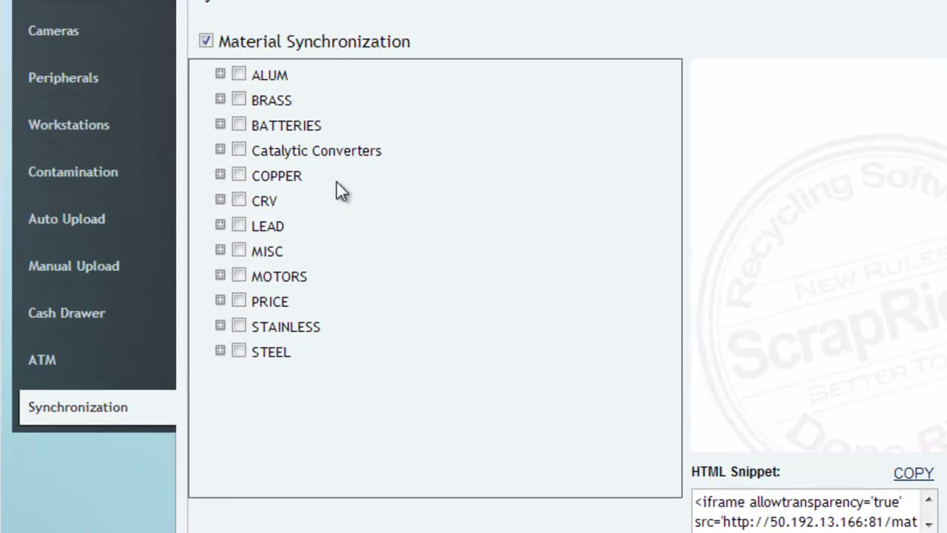
click(220, 73)
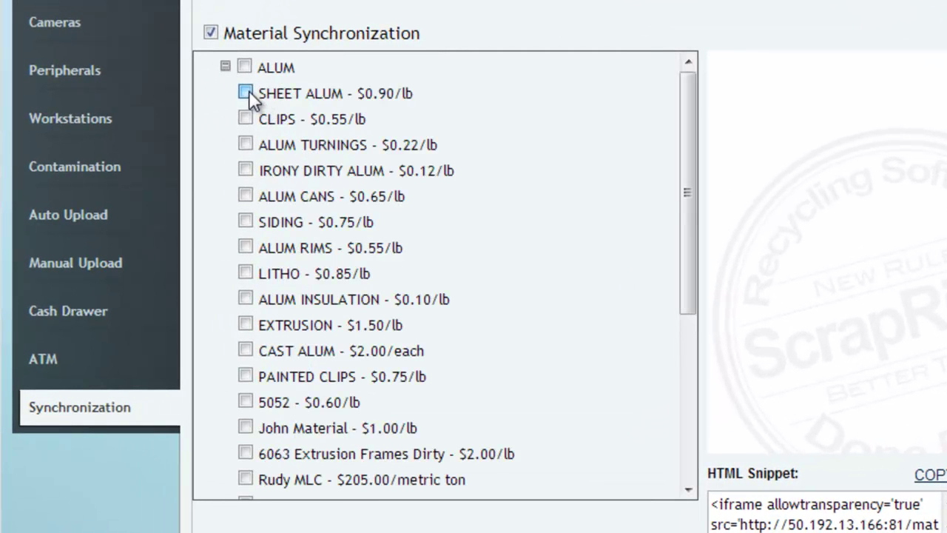
click(244, 145)
click(246, 170)
click(245, 195)
click(245, 221)
click(245, 273)
click(245, 299)
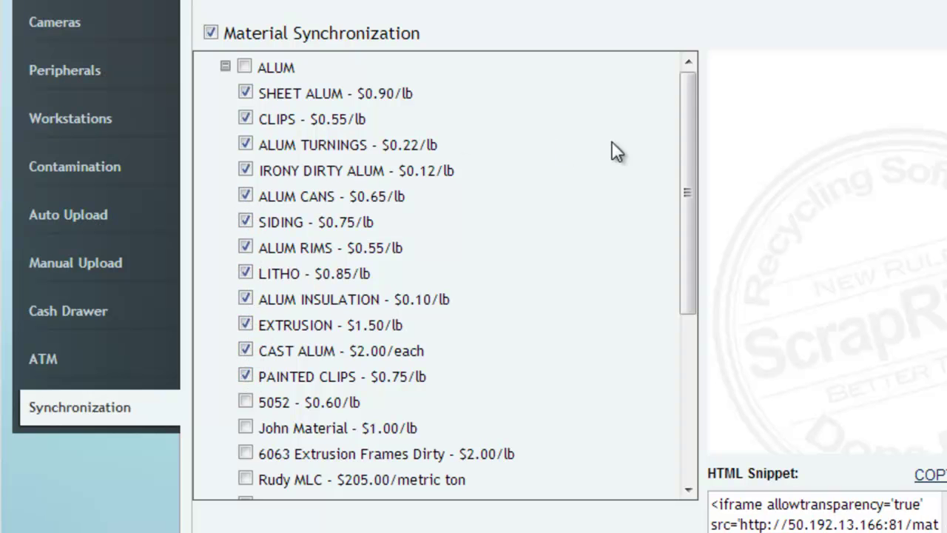
Select the whole BRASS, COPPER and STAINLESS groups for synchronization and save the material selection.
drag(685, 123, 662, 306)
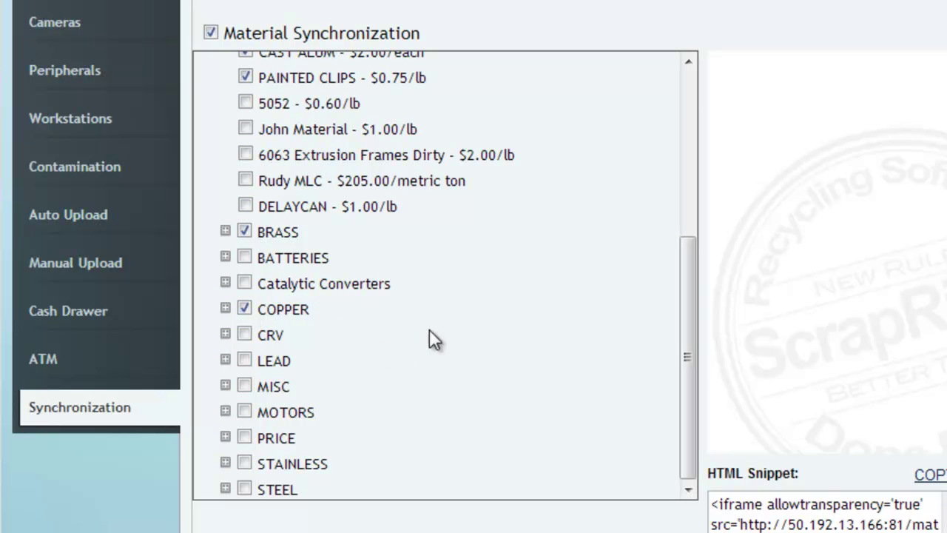
click(244, 462)
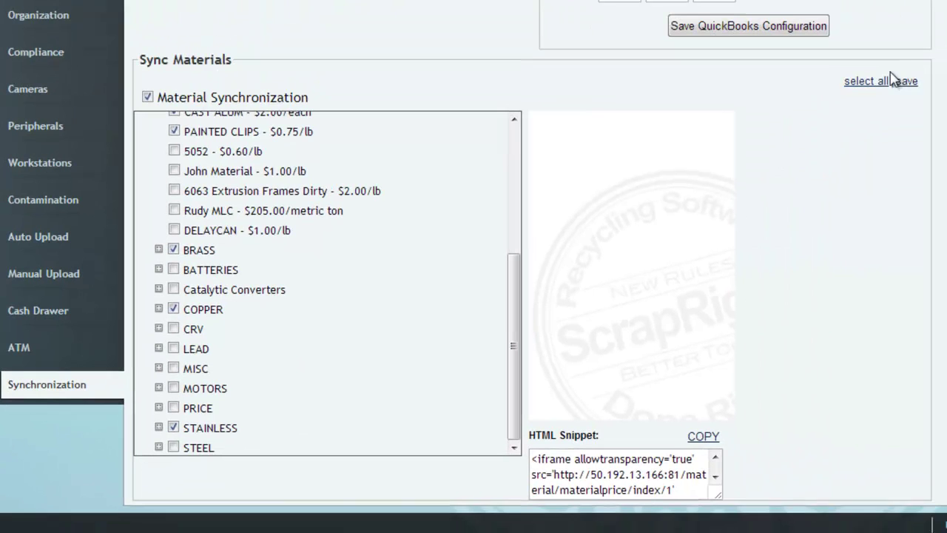
click(900, 84)
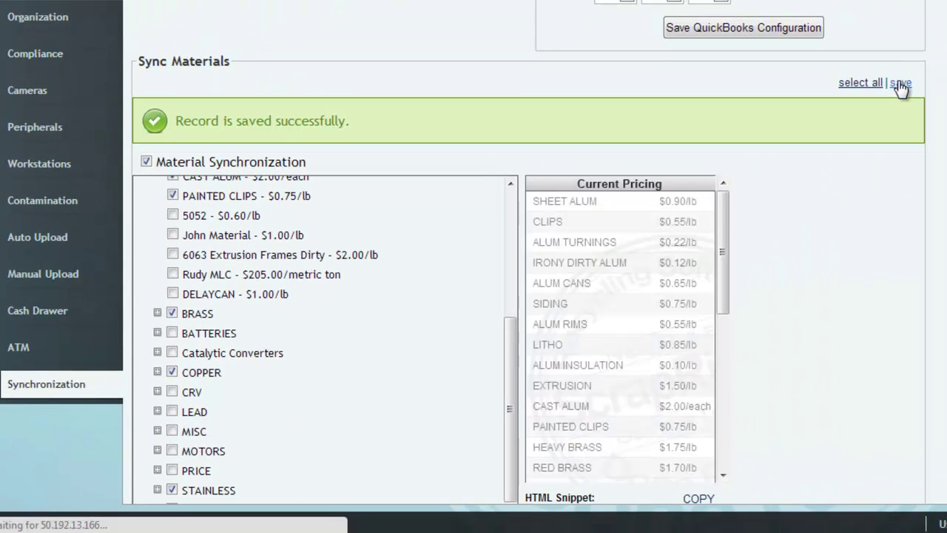
Copy the HTML snippet of the Current Pricing widget to the clipboard and dismiss the message.
scroll(930, 325, down, 1)
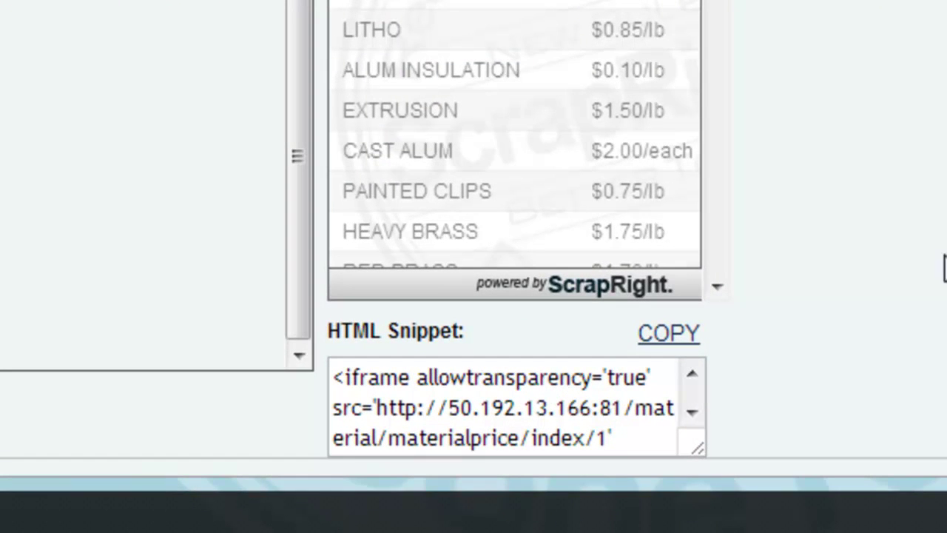
click(670, 336)
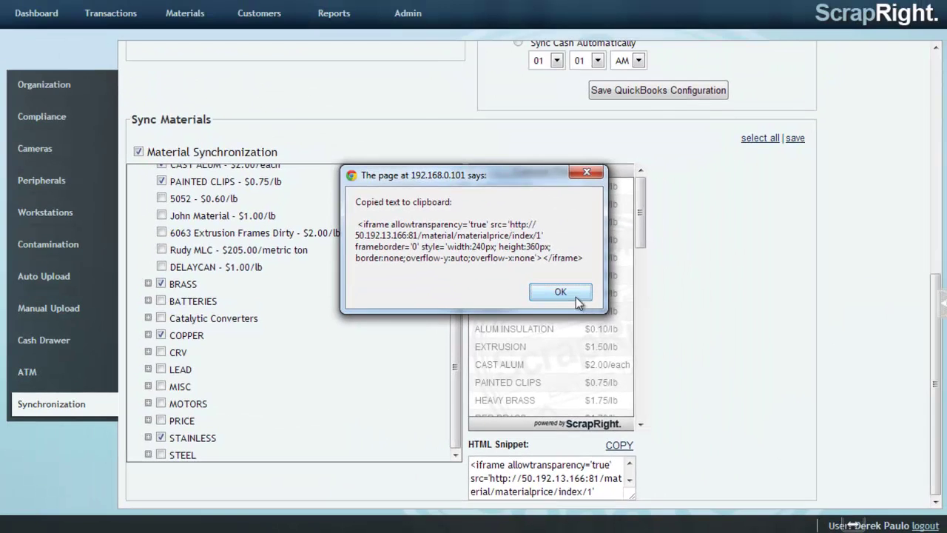
click(569, 291)
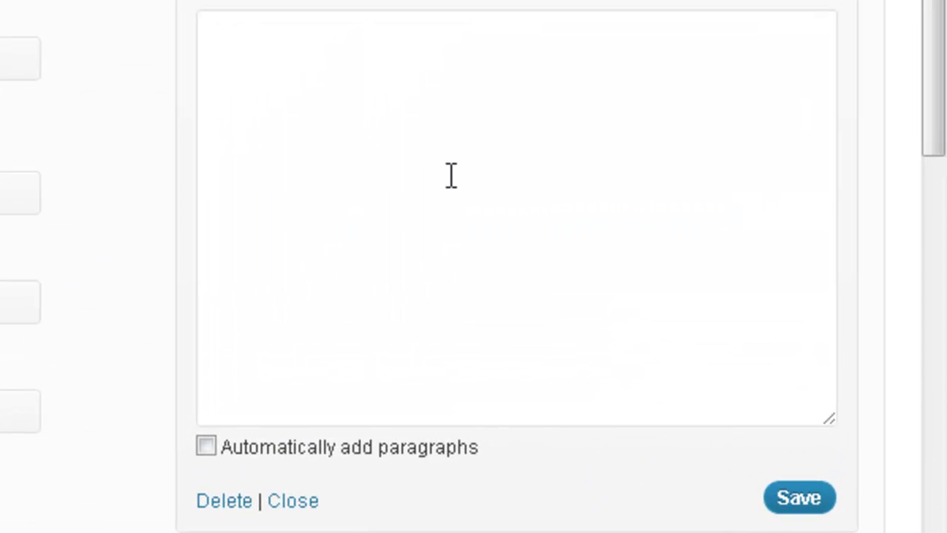
Switch to the website's text widget editor, paste the copied iframe snippet, save it and view the Current Prices section on the site.
click(451, 176)
right_click(363, 170)
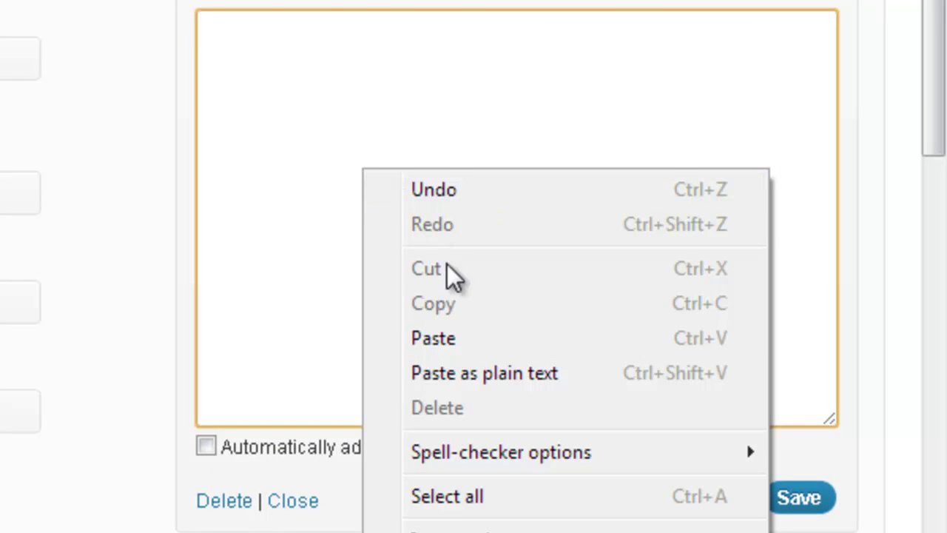
click(453, 329)
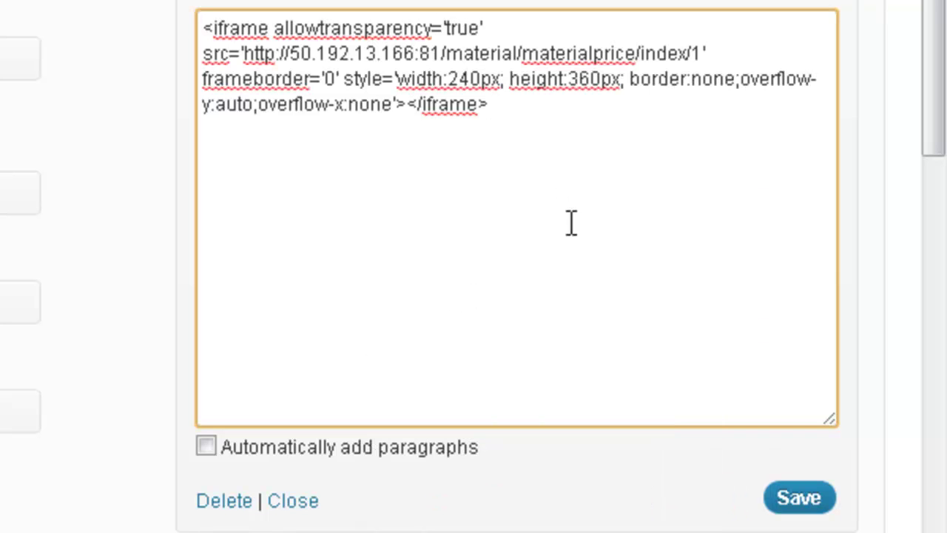
click(797, 503)
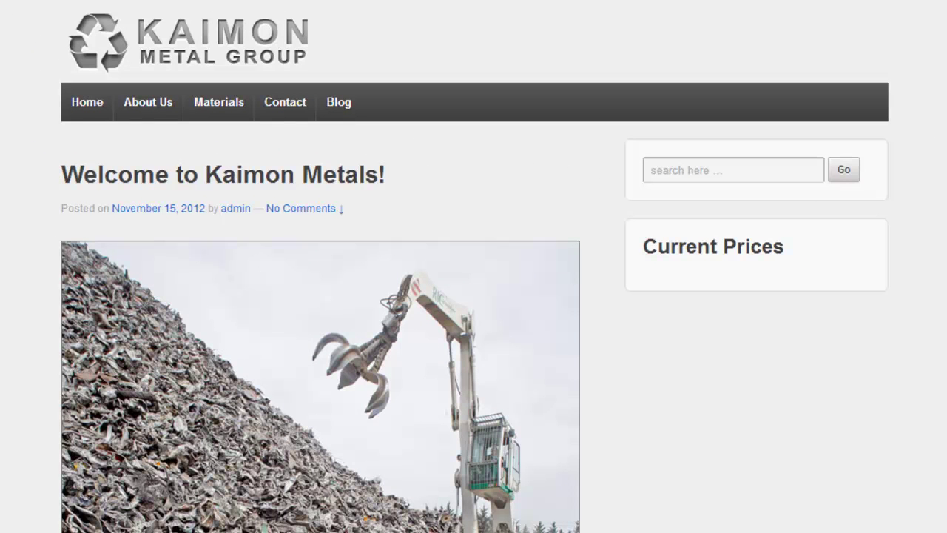
scroll(474, 296, down, 2)
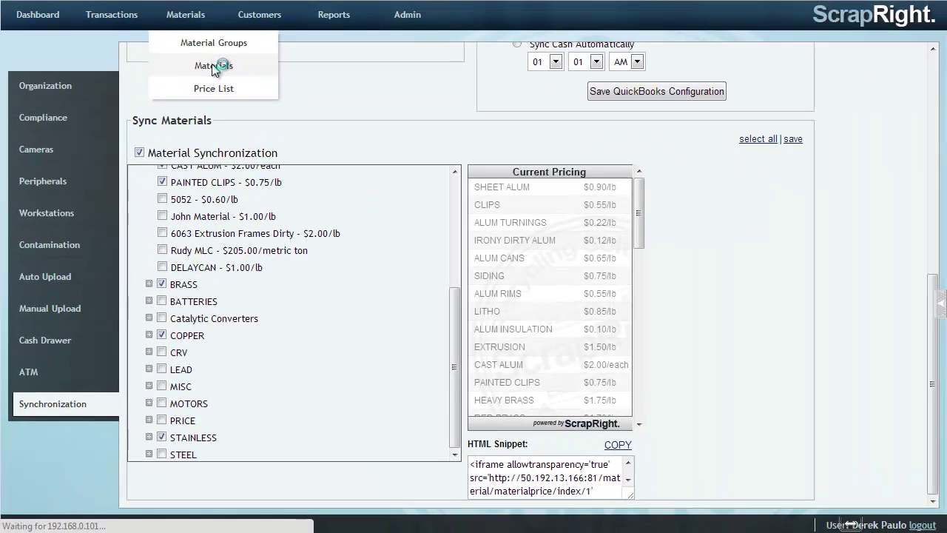
Switch to ScrapRight's materials list, set the base price of SHEET ALUM to 0.95 per lb and save the material.
click(216, 65)
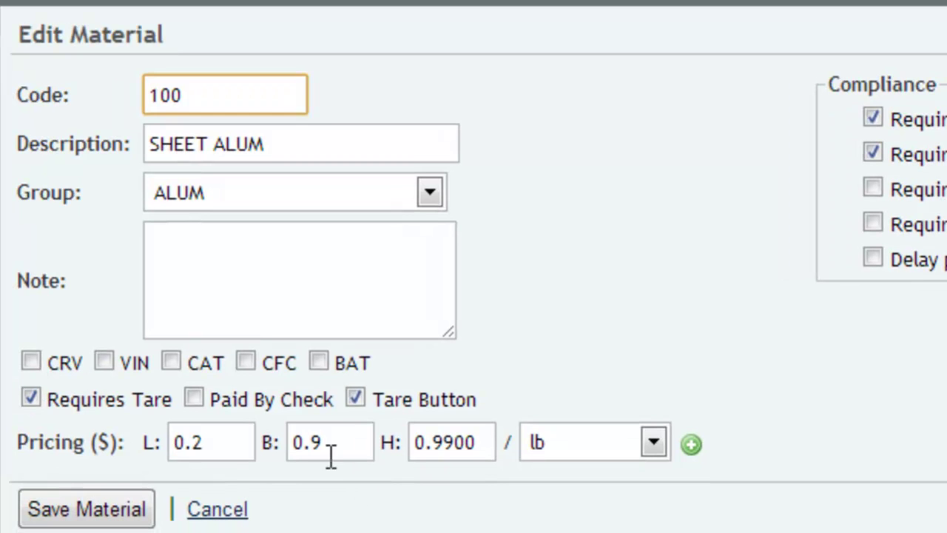
drag(314, 443, 349, 444)
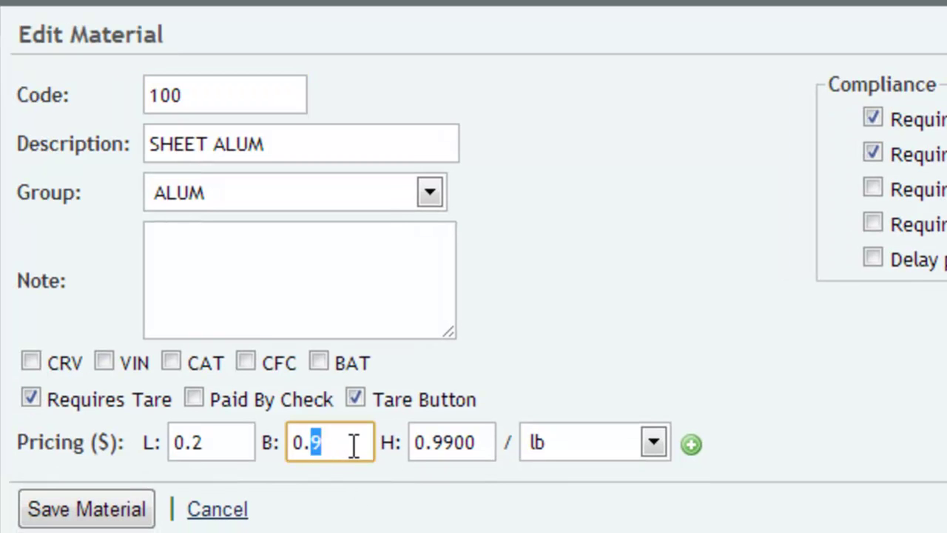
click(360, 446)
click(141, 512)
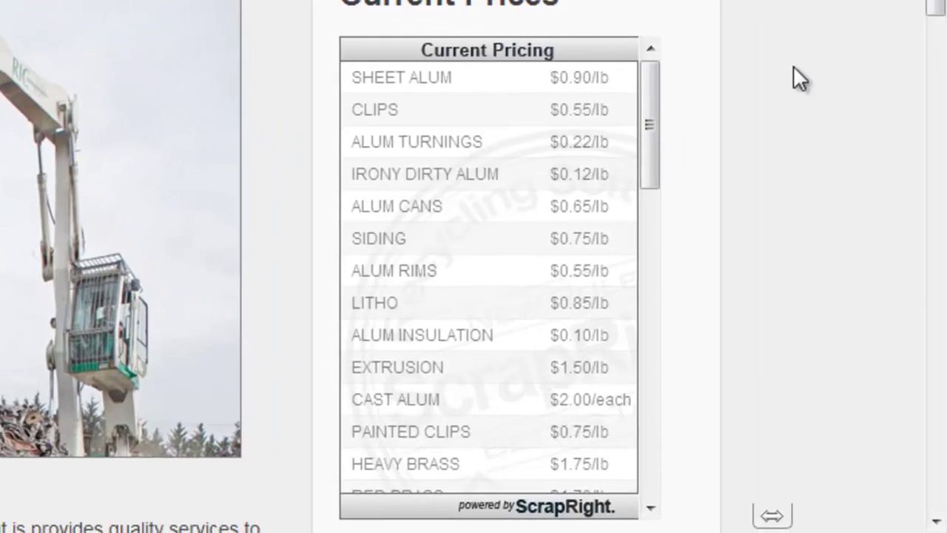
Reload the Kaimon Metal Group website and check the SHEET ALUM and CLIPS prices in the Current Pricing table.
right_click(923, 169)
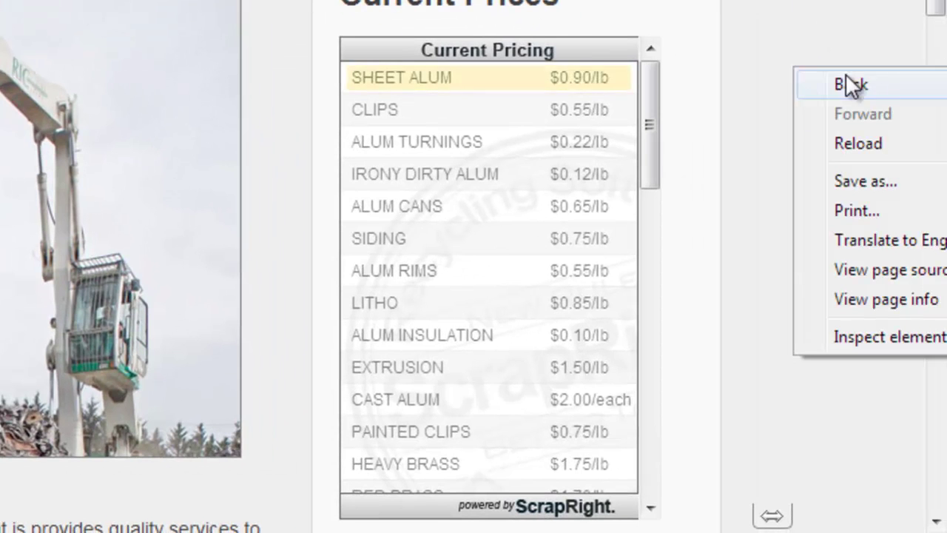
click(870, 141)
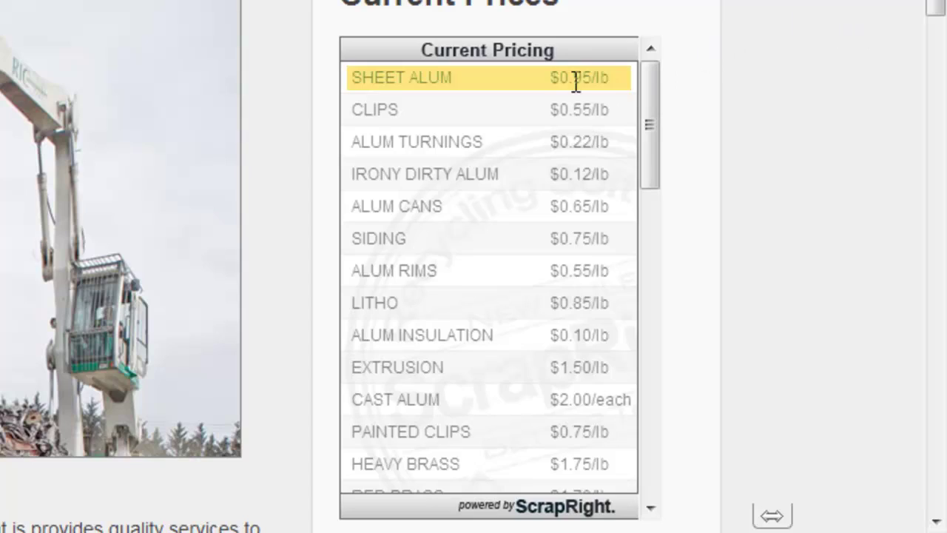
double_click(577, 82)
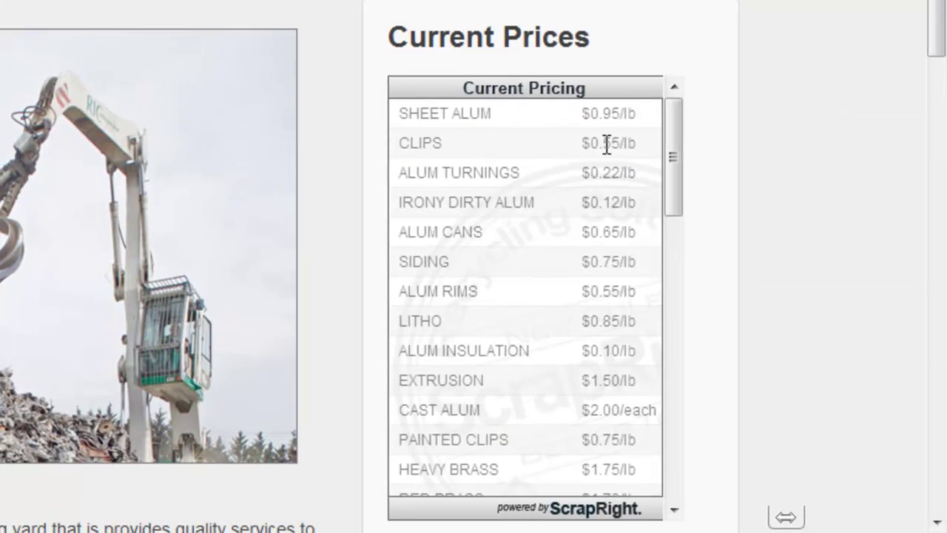
triple_click(606, 145)
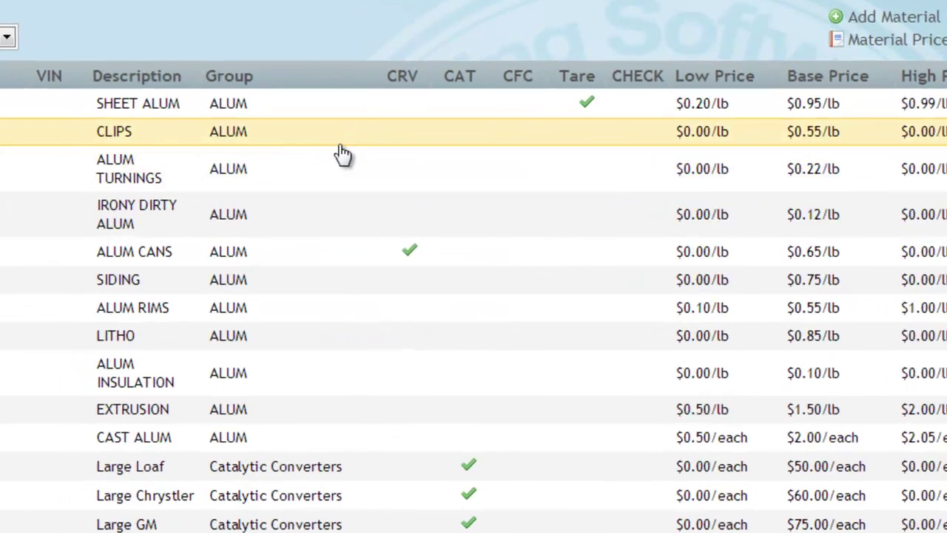
In ScrapRight, set the CLIPS base price to 0.75 per lb, save the material and reload the Kaimon Metal Group website.
click(308, 142)
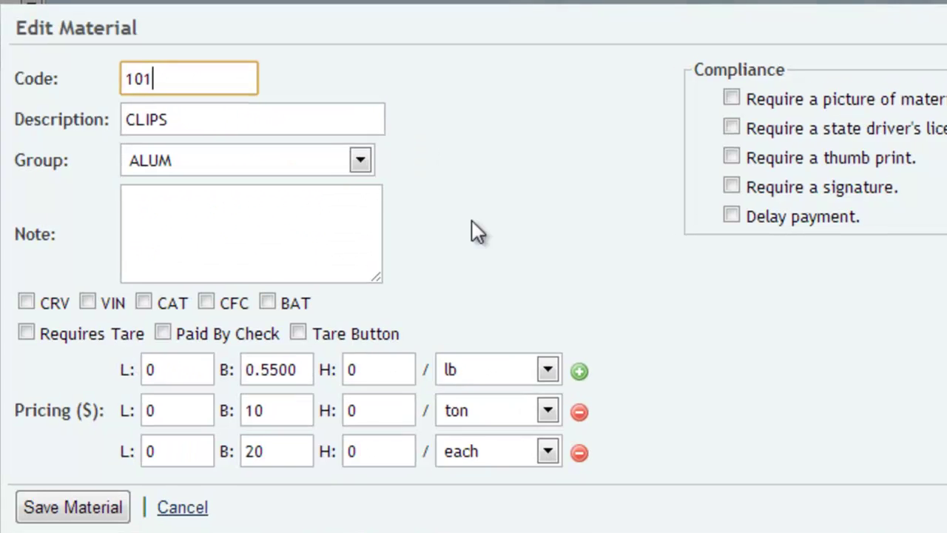
drag(265, 371, 273, 371)
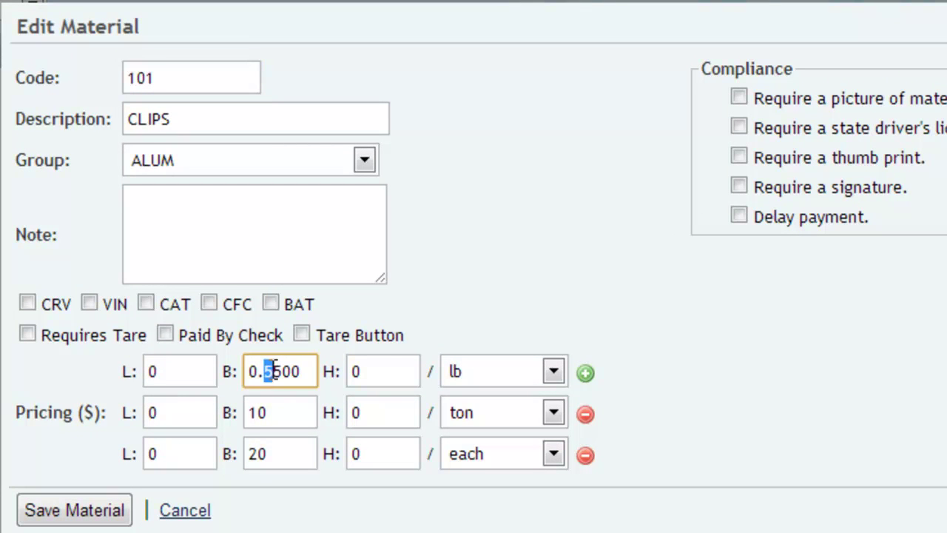
text(7)
click(84, 511)
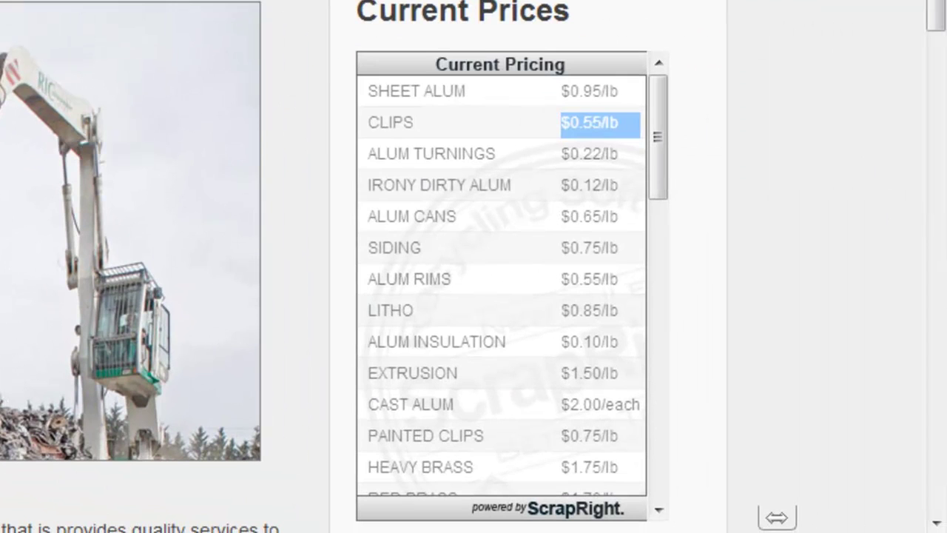
right_click(196, 3)
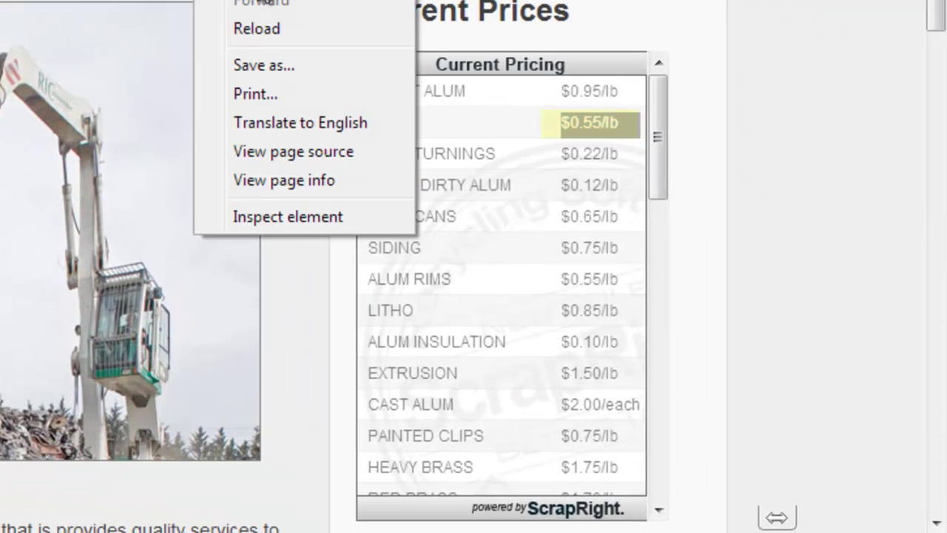
click(267, 32)
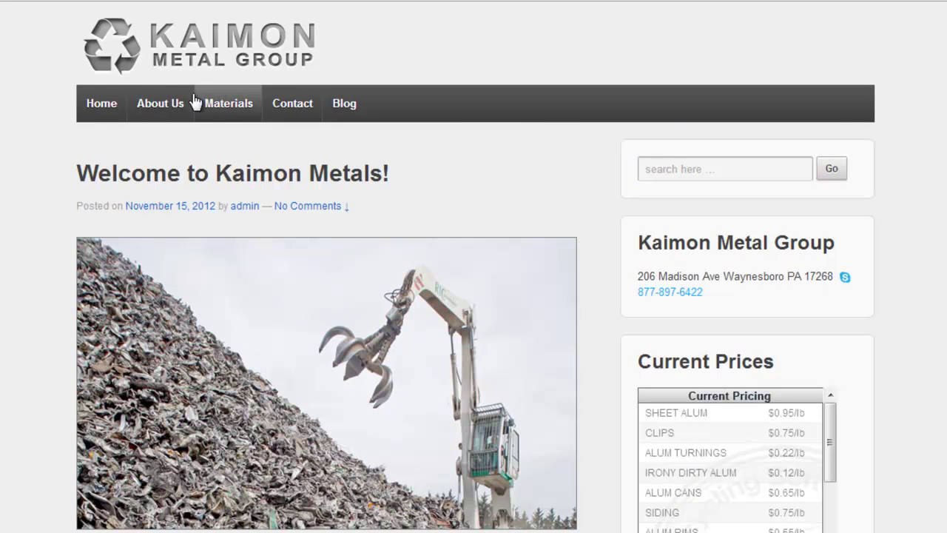
Check the Current Prices table on the website's About Us, Materials and Contact pages and return to the home page.
click(163, 108)
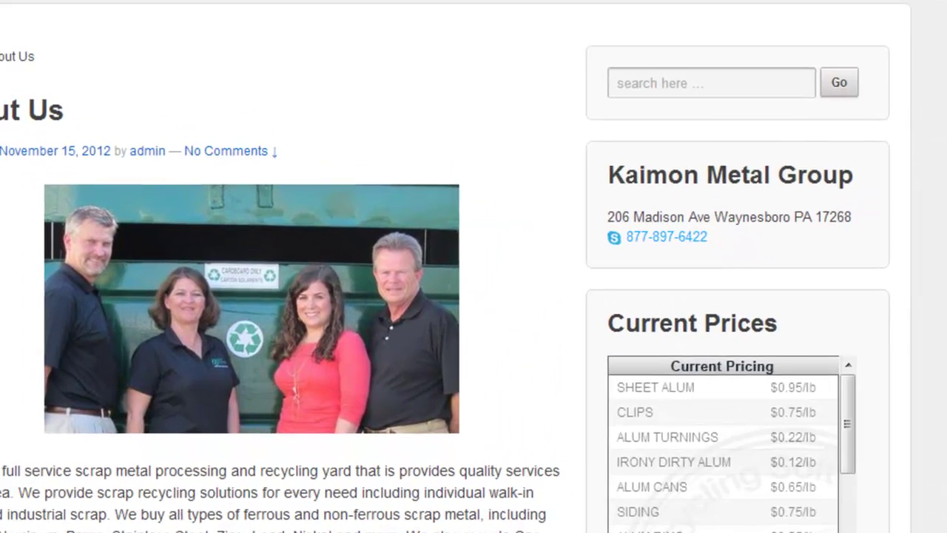
click(247, 127)
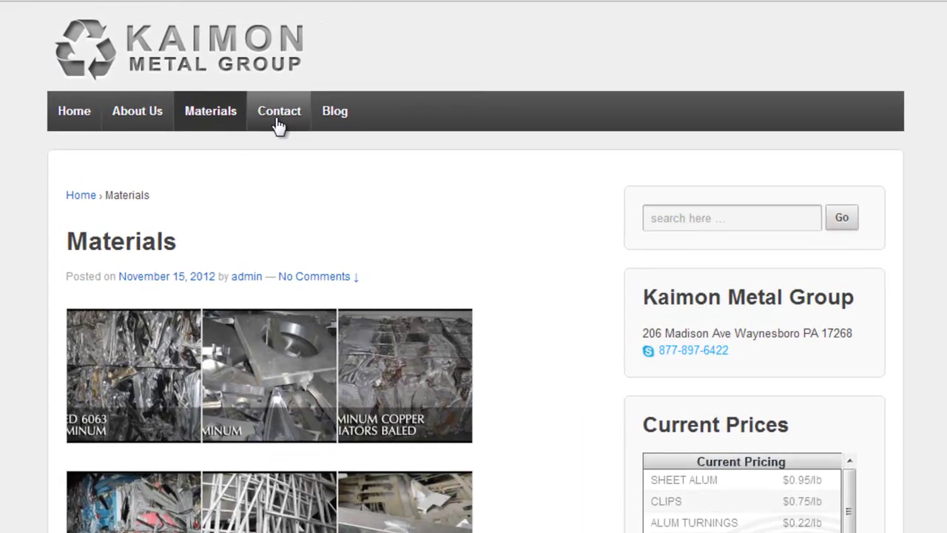
click(279, 123)
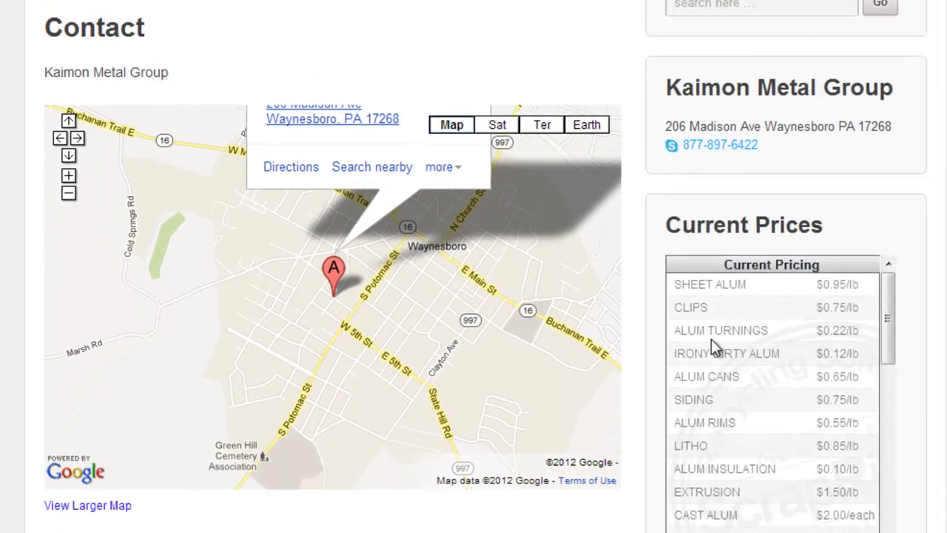
scroll(696, 352, up, 3)
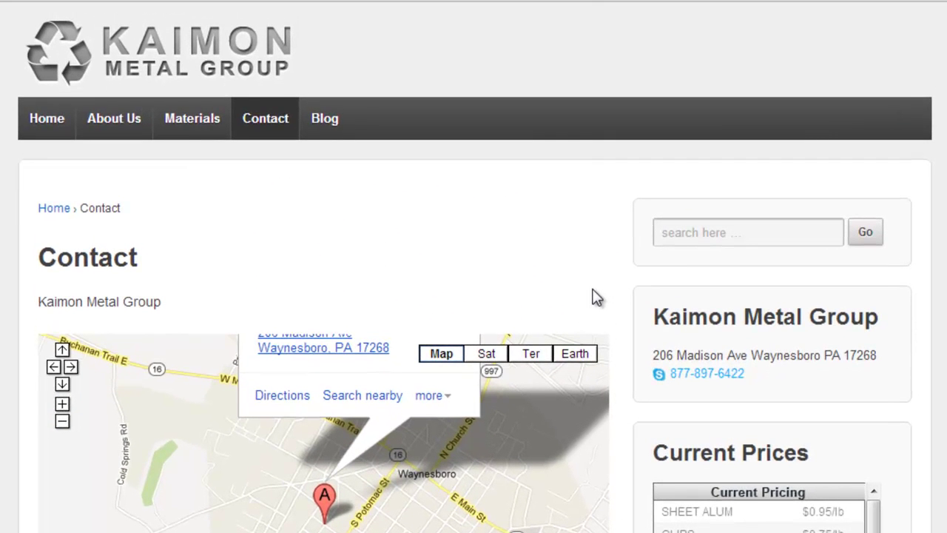
click(199, 59)
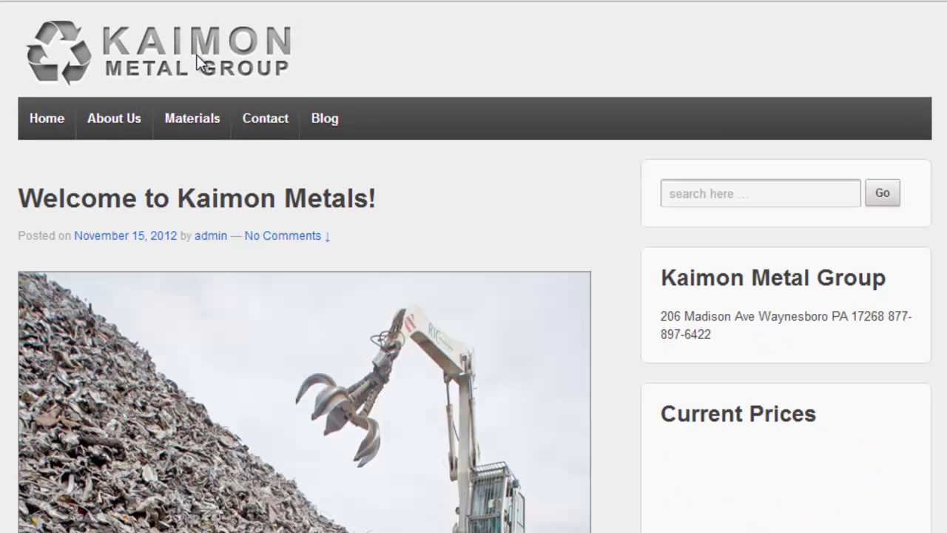